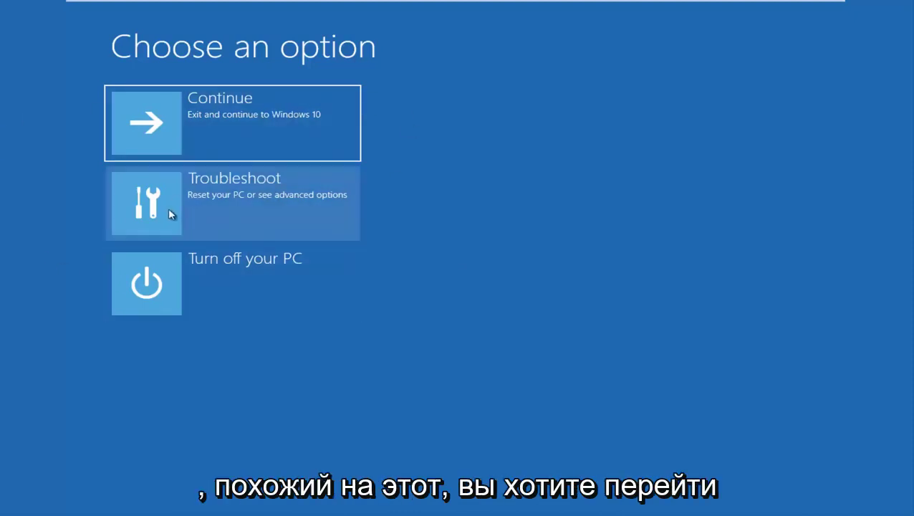
# Try System Restore from the advanced troubleshooting options, authenticating with the account password, and cancel the wizard.
pyautogui.click(227, 205)
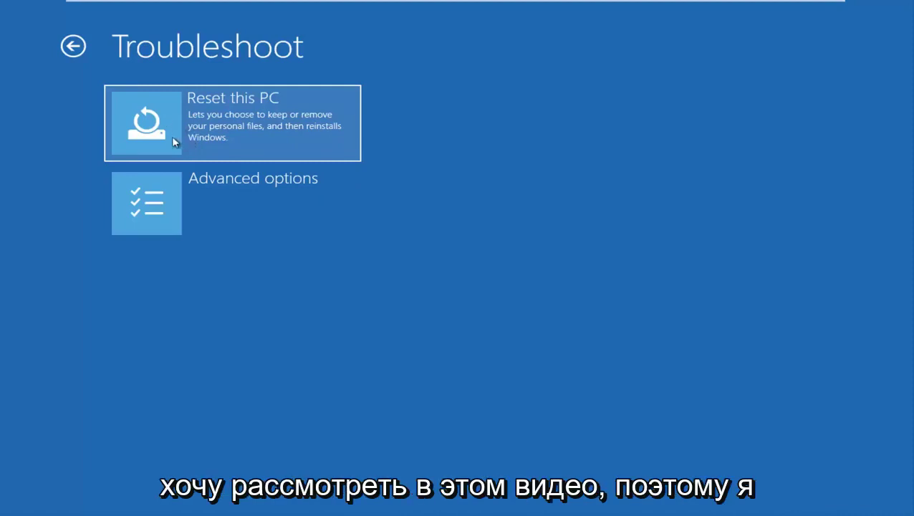
pyautogui.click(176, 198)
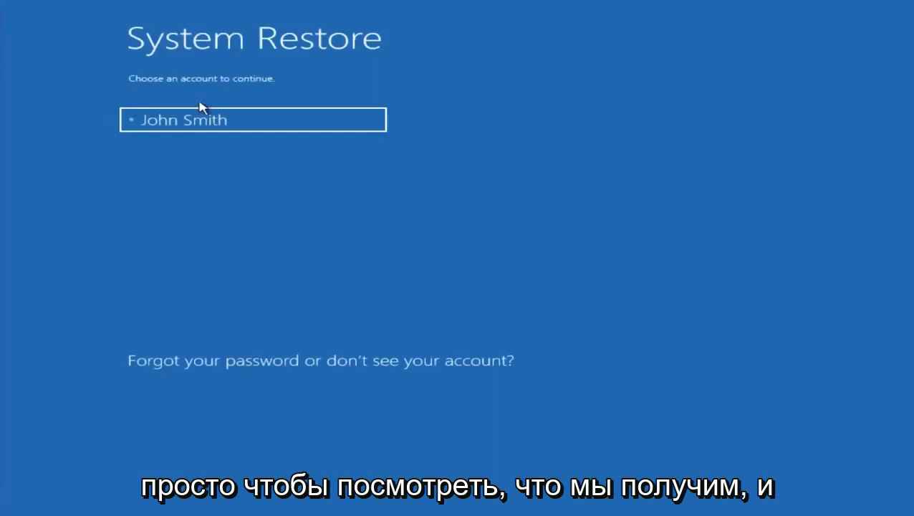
pyautogui.click(260, 122)
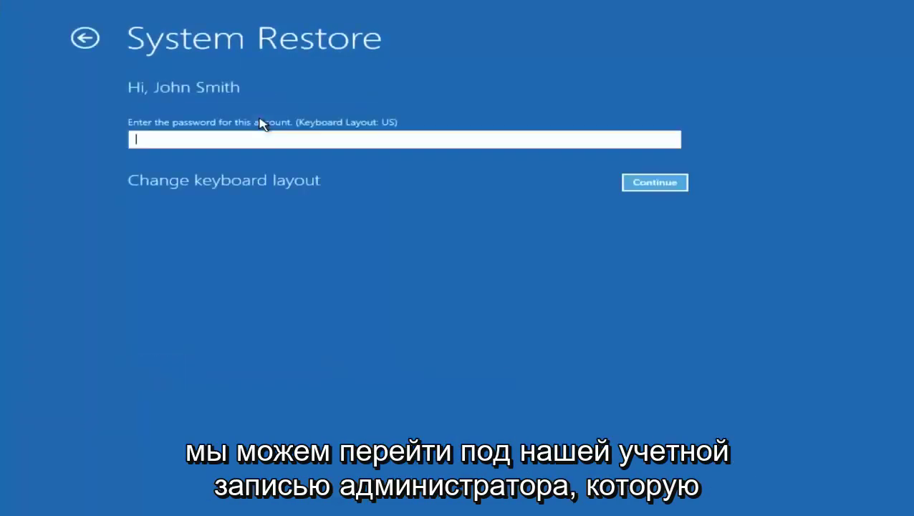
pyautogui.write('********')
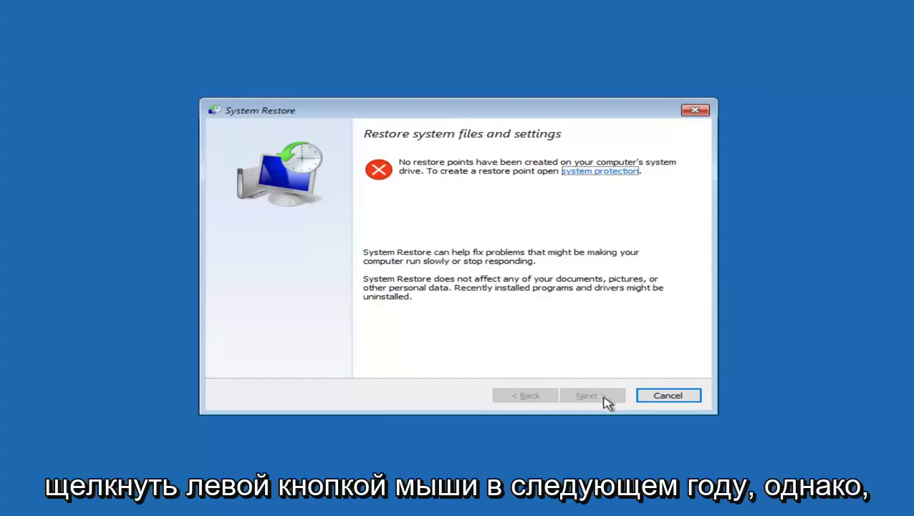
pyautogui.click(667, 398)
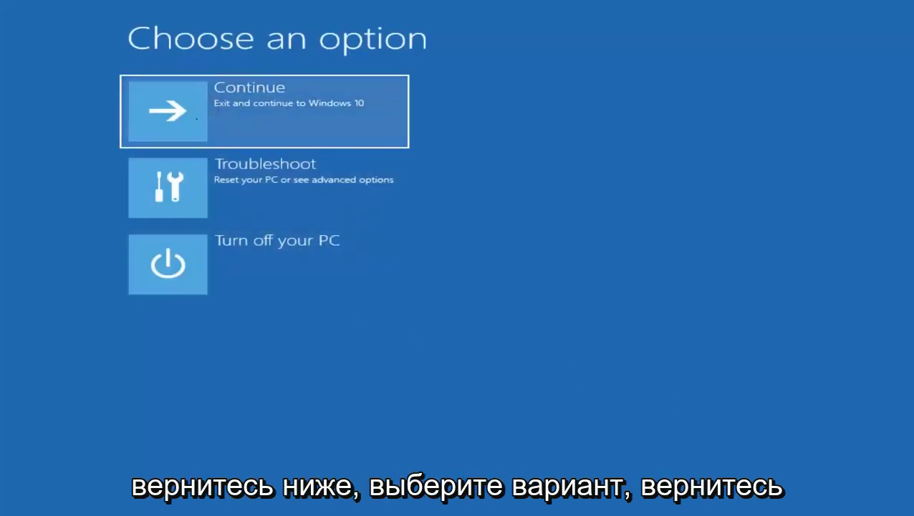
# Use Startup Settings in the advanced troubleshooting options to boot Windows into Safe Mode.
pyautogui.click(248, 190)
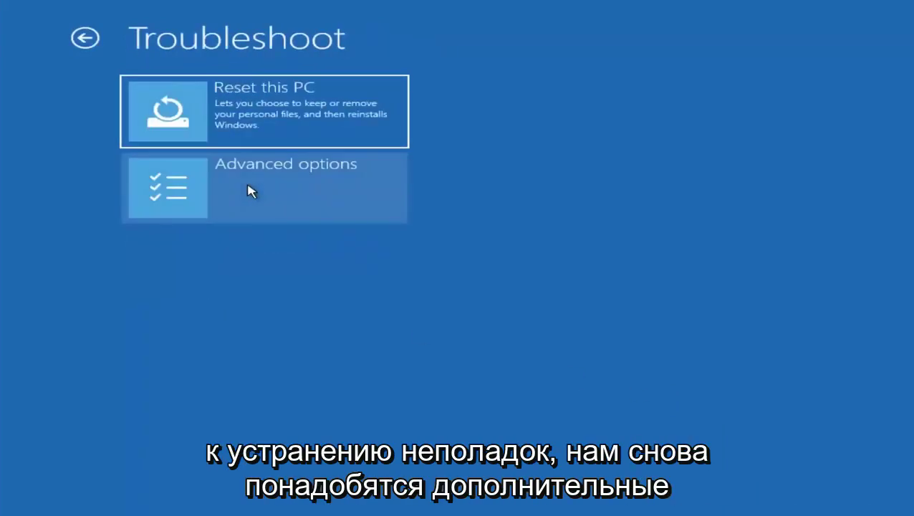
pyautogui.click(240, 188)
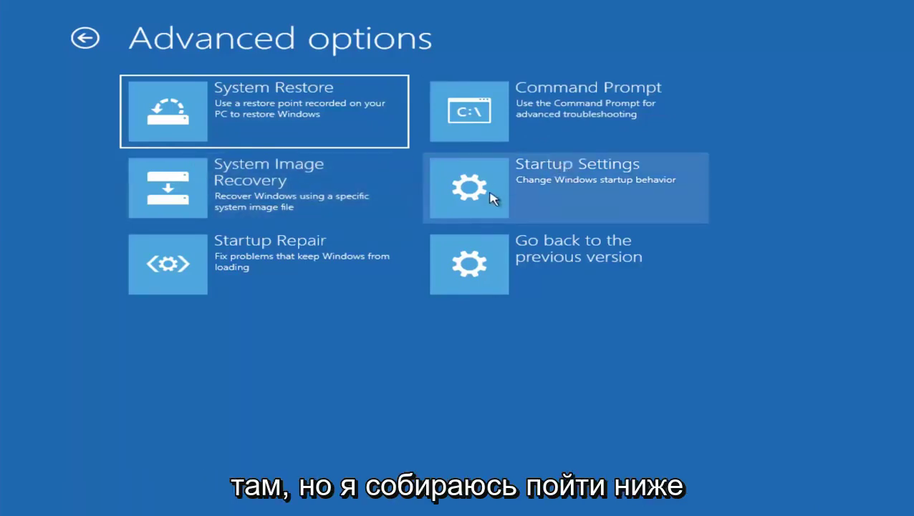
pyautogui.click(515, 187)
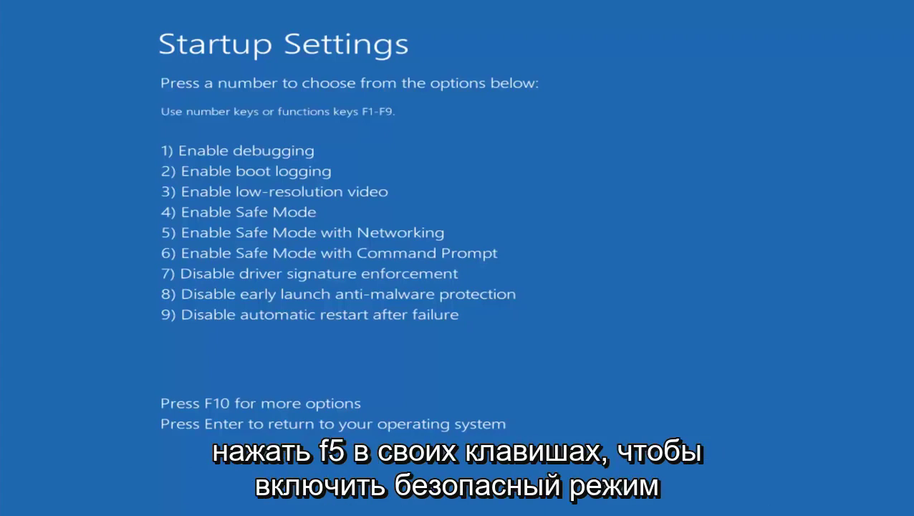
pyautogui.press('4')
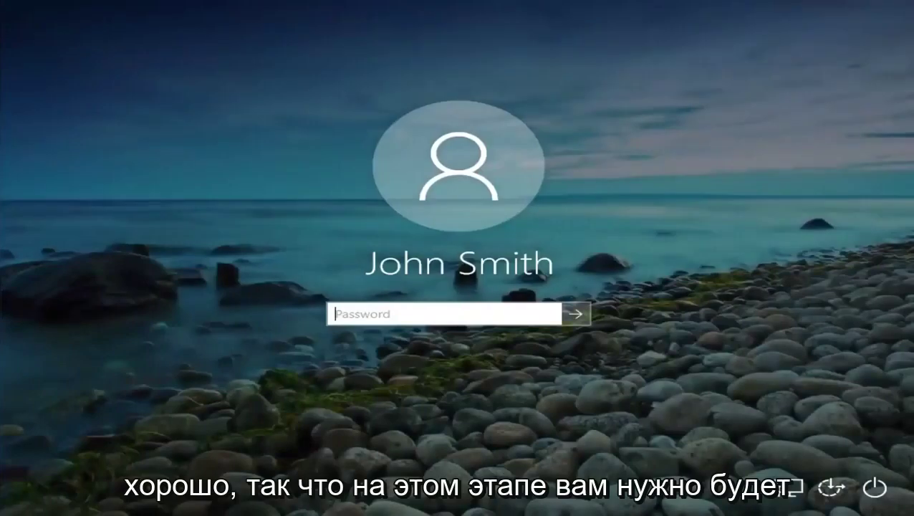
# Sign in to Windows with the account password and close the browser window that opens at startup.
pyautogui.write('******')
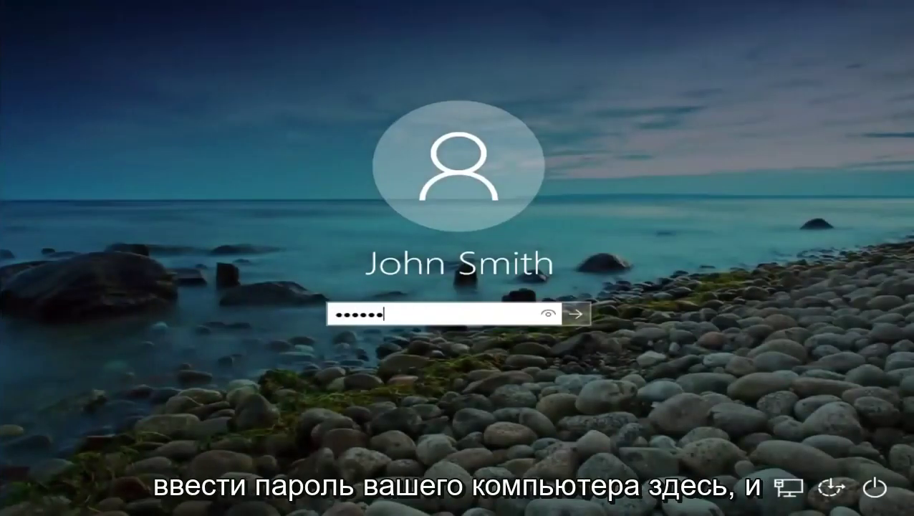
pyautogui.press('Return')
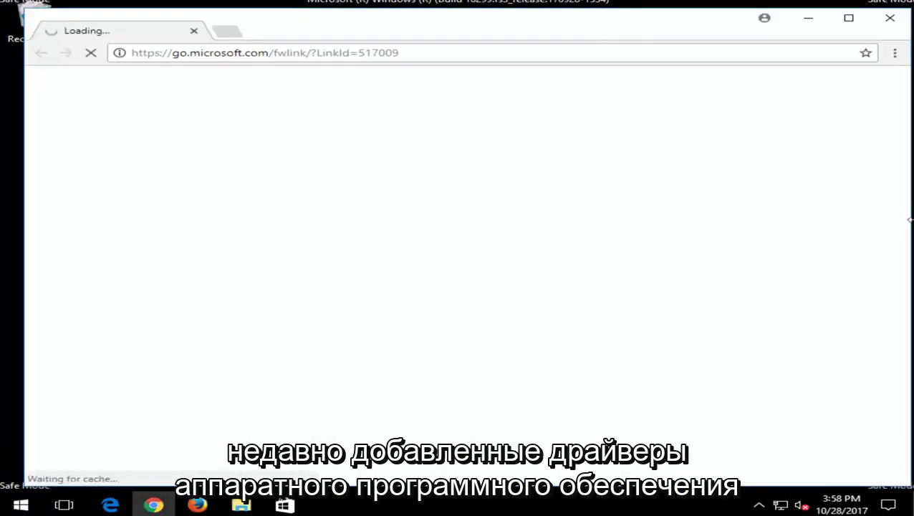
pyautogui.click(890, 18)
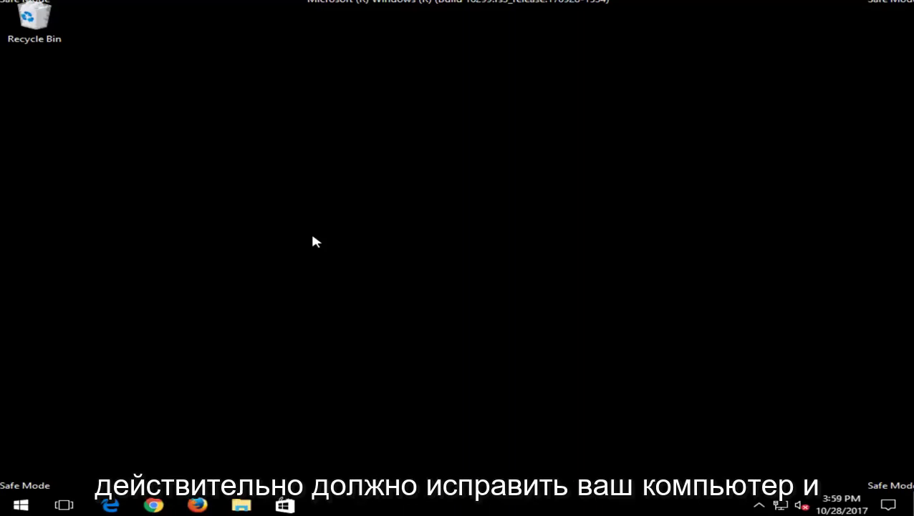
# Find and open Notepad, and reposition its blank window on the desktop.
pyautogui.click(20, 505)
pyautogui.click(749, 143)
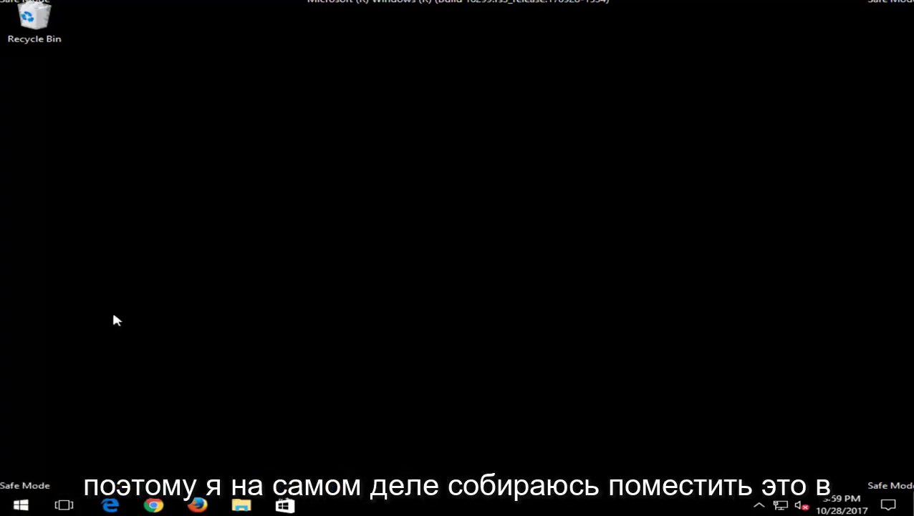
pyautogui.click(20, 503)
pyautogui.click(122, 400)
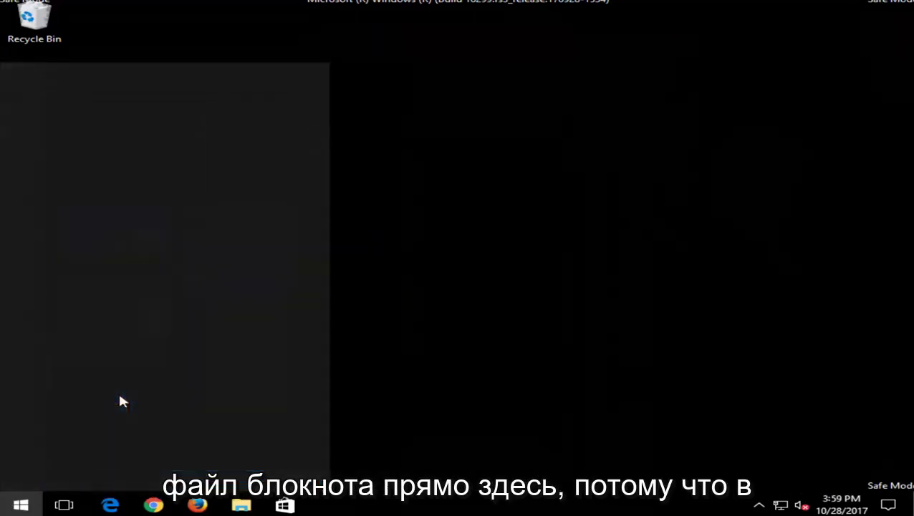
pyautogui.write('notepad')
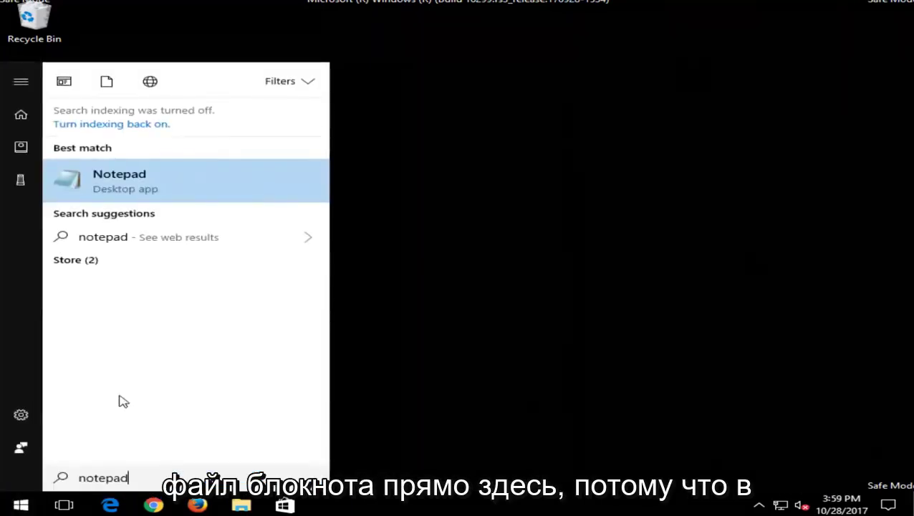
pyautogui.click(125, 180)
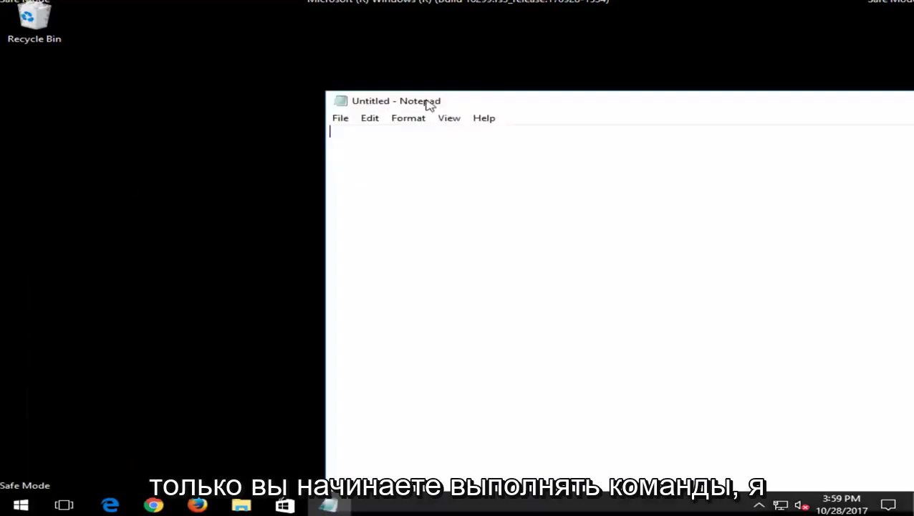
pyautogui.moveTo(498, 97); pyautogui.dragTo(234, 61)
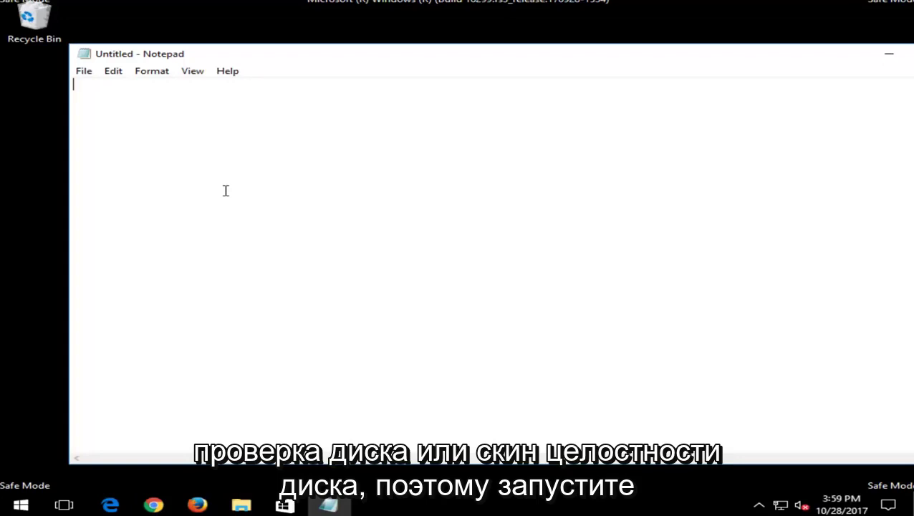
# Write the commands Chkdsk /f /r and sfc /scannow in the blank note, separated by empty lines.
pyautogui.write('C')
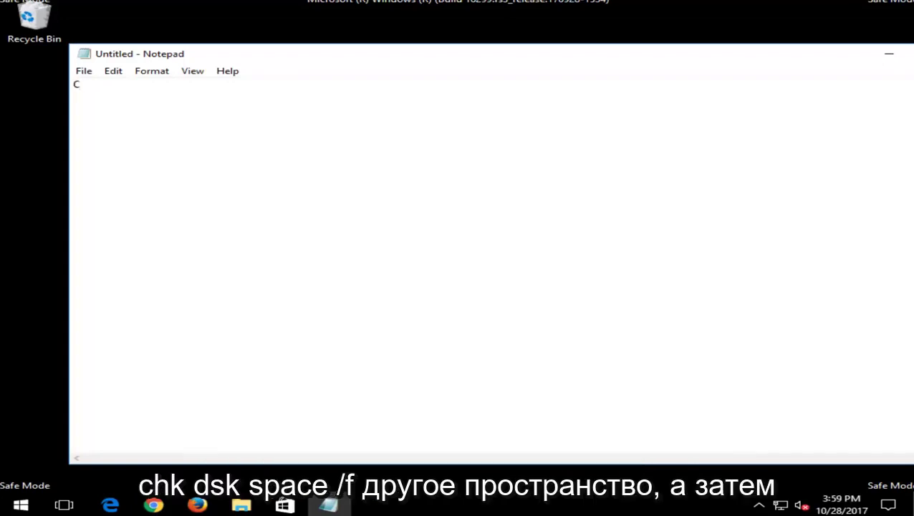
pyautogui.write('hkdsk /f /r')
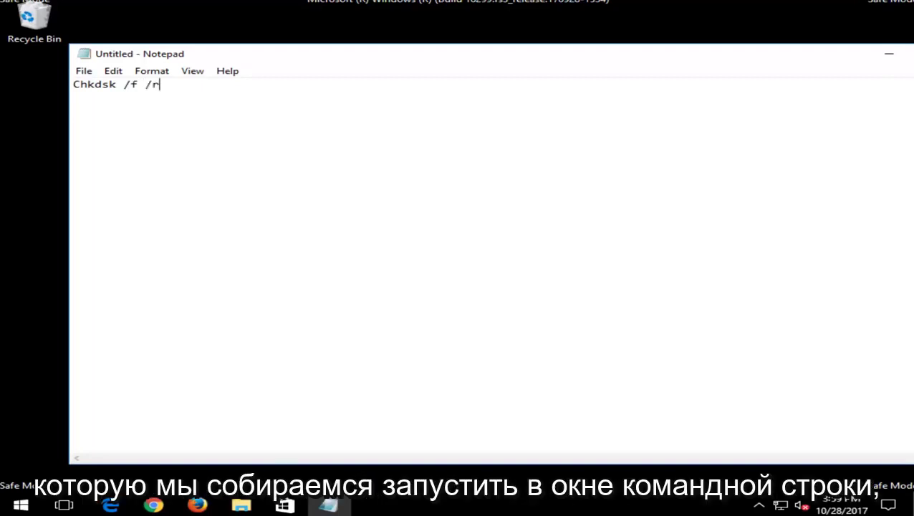
pyautogui.press('Return')
pyautogui.press('Return')
pyautogui.press('Return')
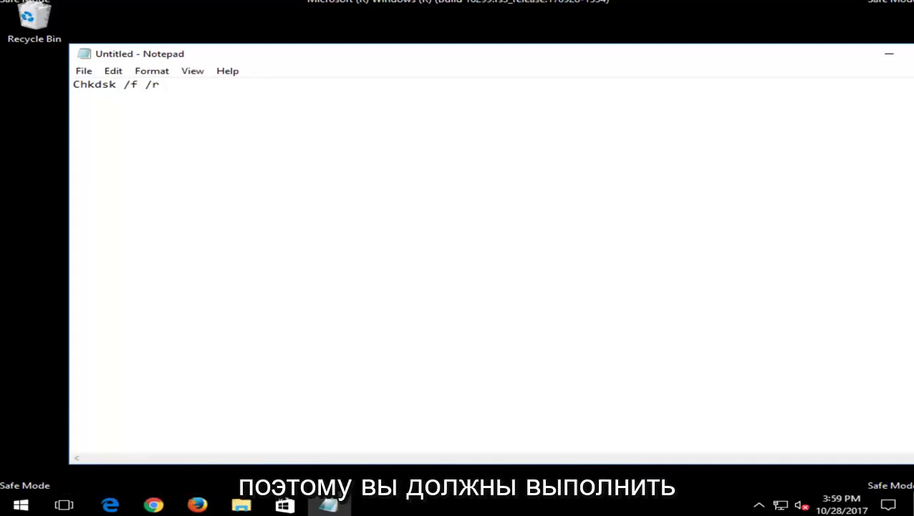
pyautogui.write('sfc /scannow')
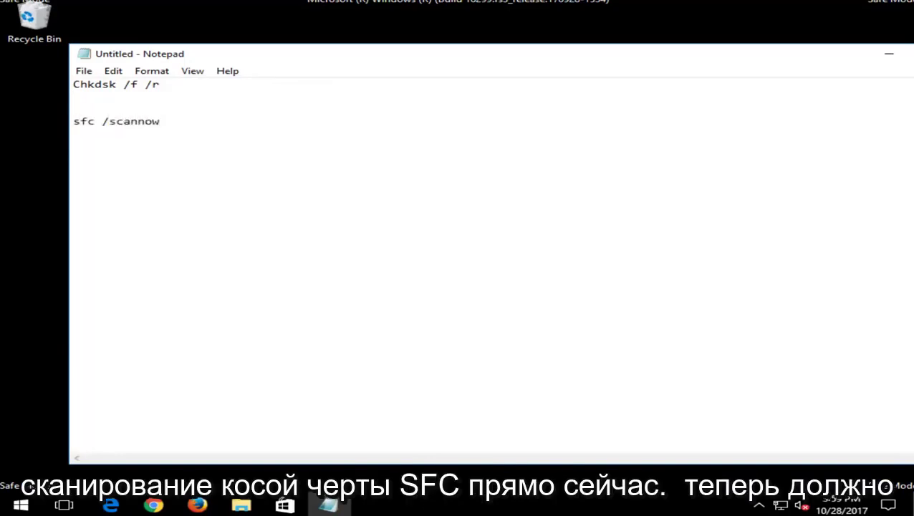
# Move the Notepad window aside and open Command Prompt as administrator, positioning it beside the note.
pyautogui.moveTo(300, 57); pyautogui.dragTo(557, 56)
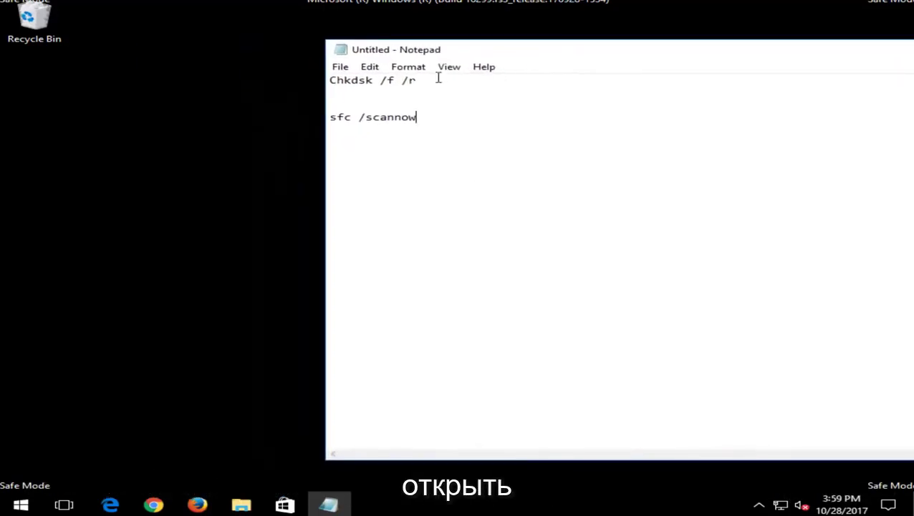
pyautogui.click(21, 505)
pyautogui.write('command prompt')
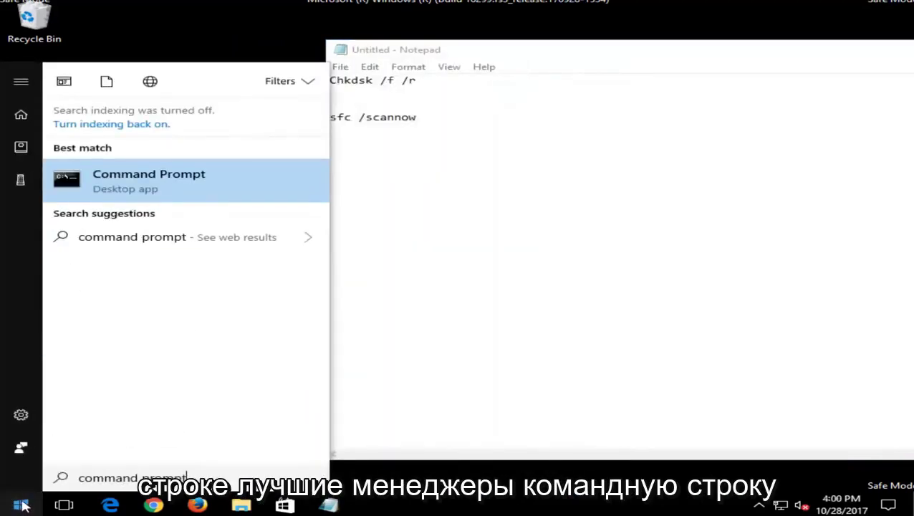
pyautogui.rightClick(138, 188)
pyautogui.click(174, 202)
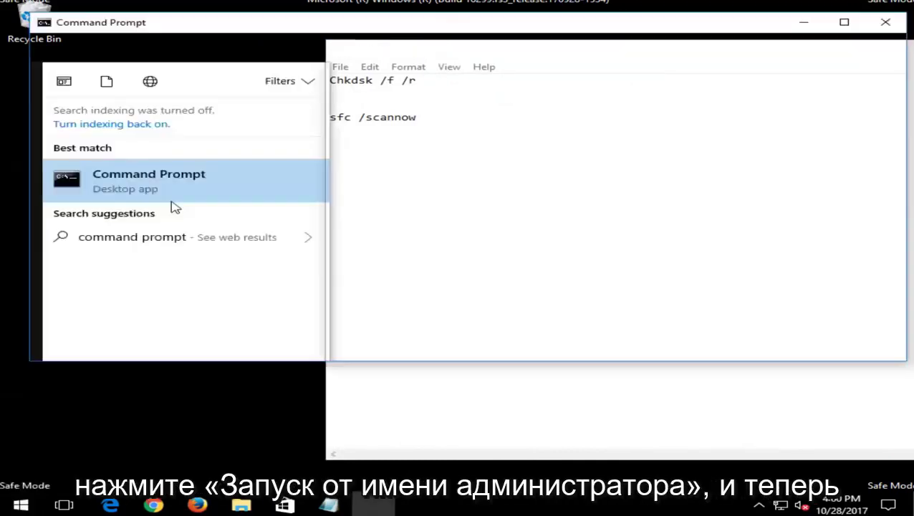
pyautogui.moveTo(277, 25); pyautogui.dragTo(315, 45)
# Copy the Chkdsk /f /r command from the note.
pyautogui.click(502, 424)
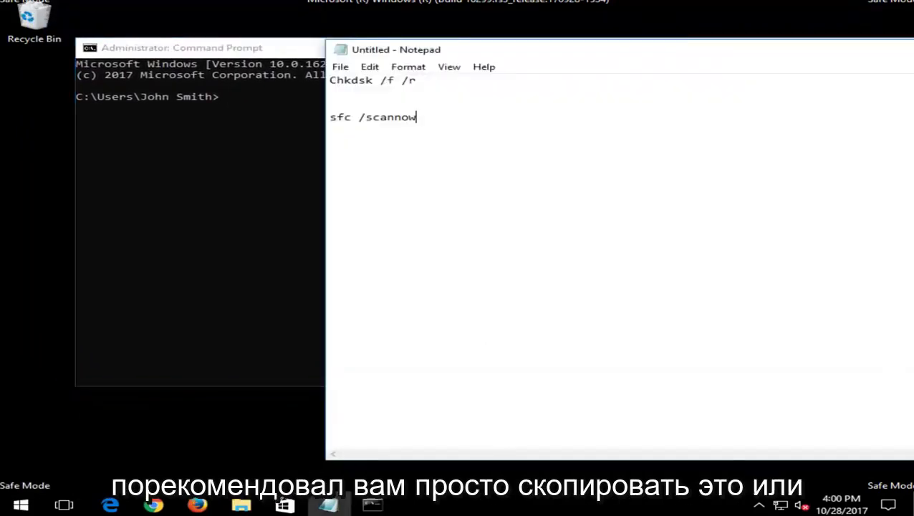
pyautogui.moveTo(422, 80); pyautogui.dragTo(294, 80)
pyautogui.rightClick(353, 71)
pyautogui.click(364, 113)
# Paste and run Chkdsk /f /r in the administrator Command Prompt, agreeing with y to schedule the disk check for the next restart.
pyautogui.click(274, 50)
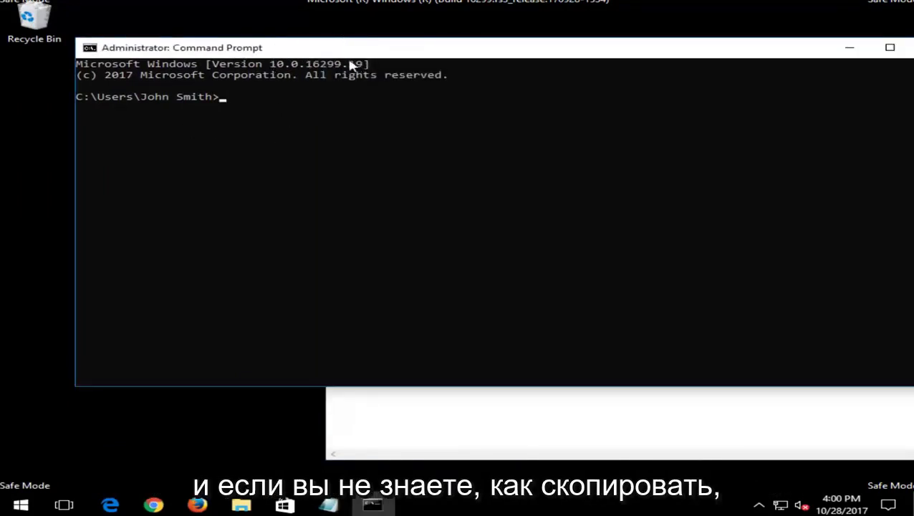
pyautogui.click(595, 404)
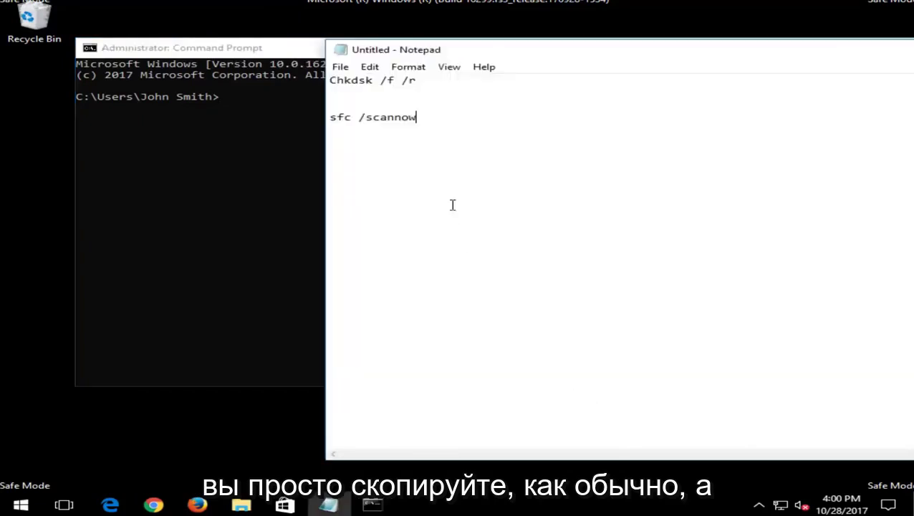
pyautogui.click(250, 49)
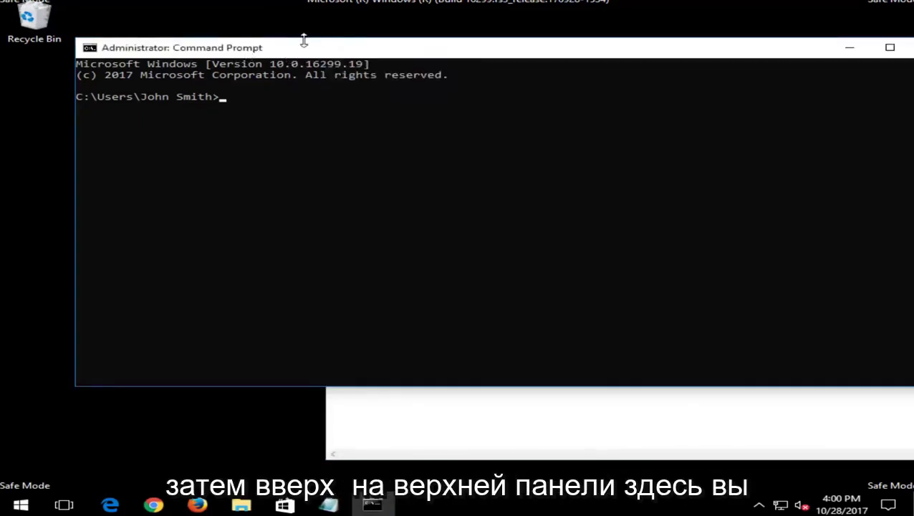
pyautogui.rightClick(329, 50)
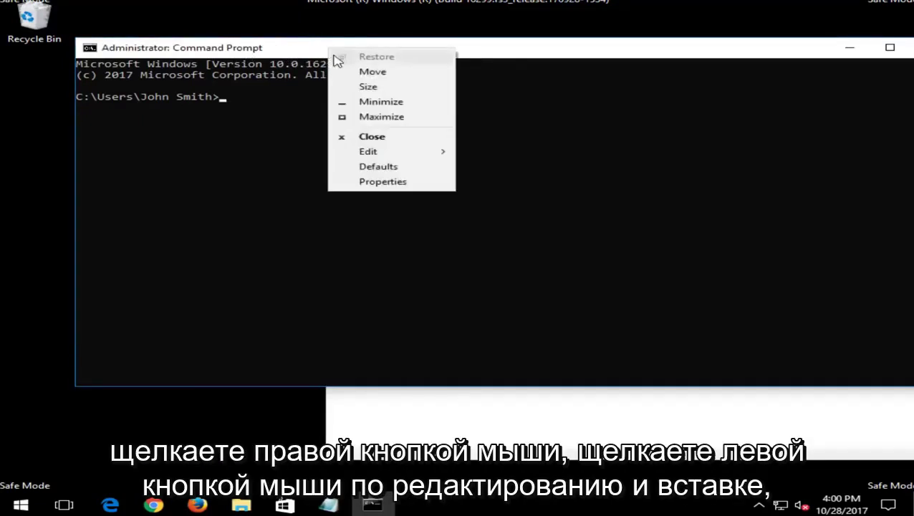
pyautogui.click(371, 153)
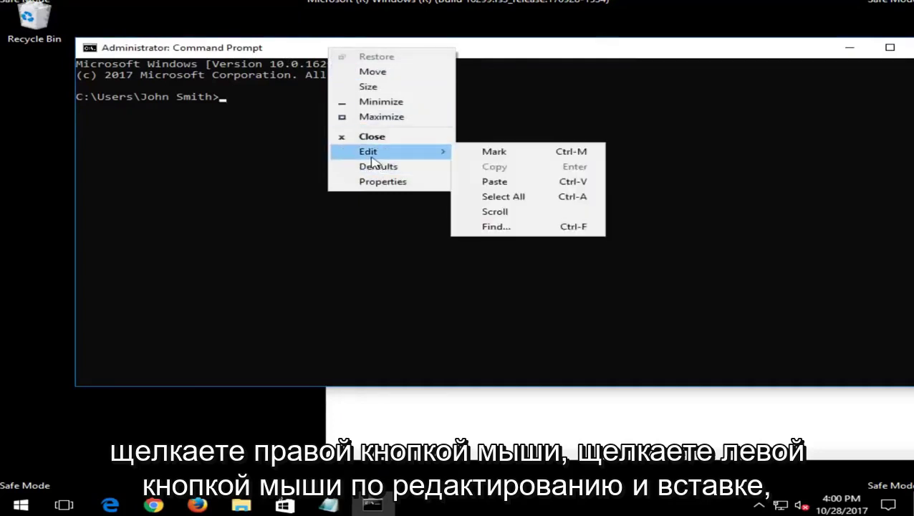
pyautogui.click(507, 184)
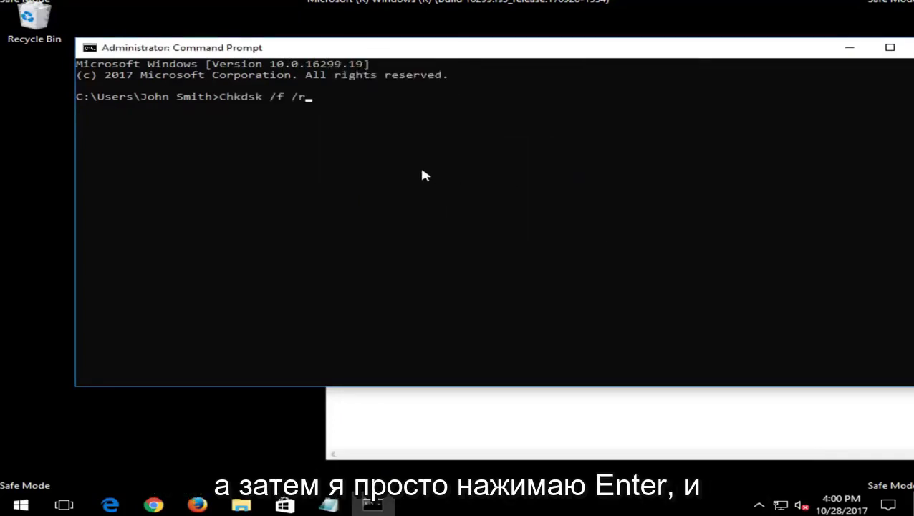
pyautogui.press('Return')
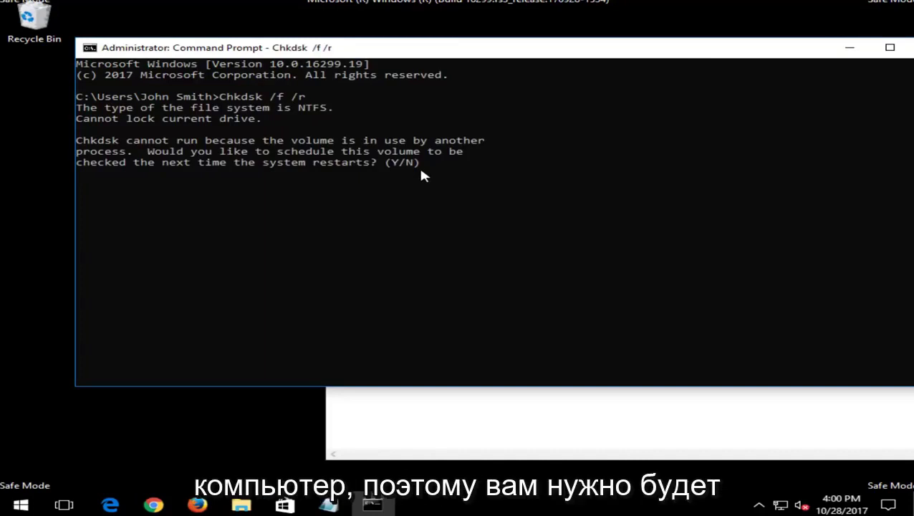
pyautogui.write('y')
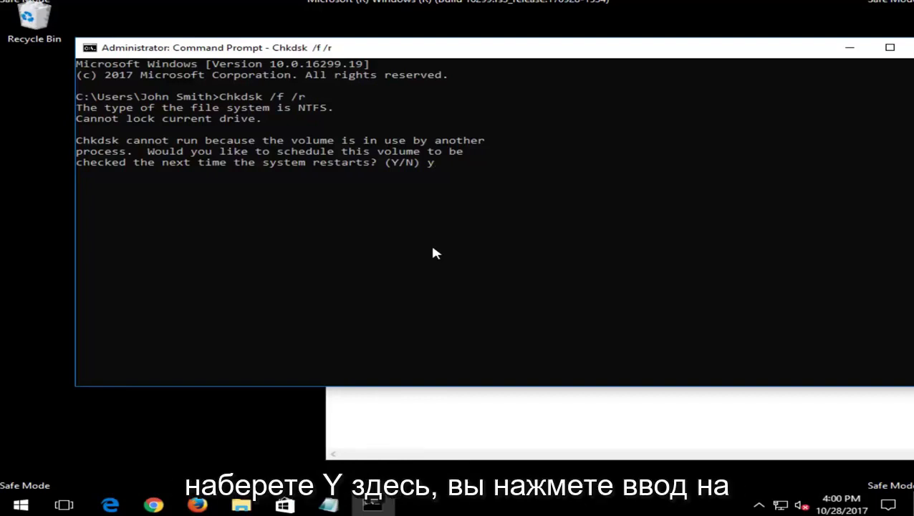
pyautogui.press('Return')
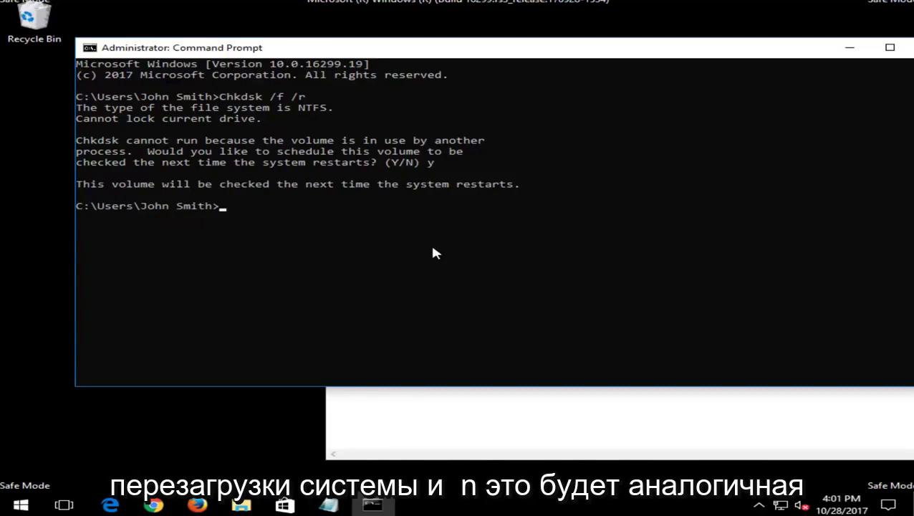
# Refer to the sfc /scannow command in the note and return to Command Prompt.
pyautogui.click(374, 430)
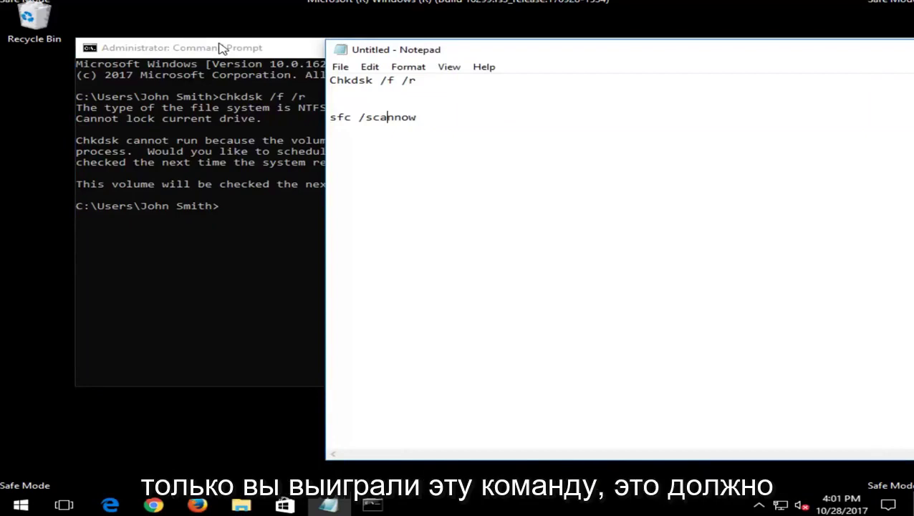
pyautogui.click(221, 48)
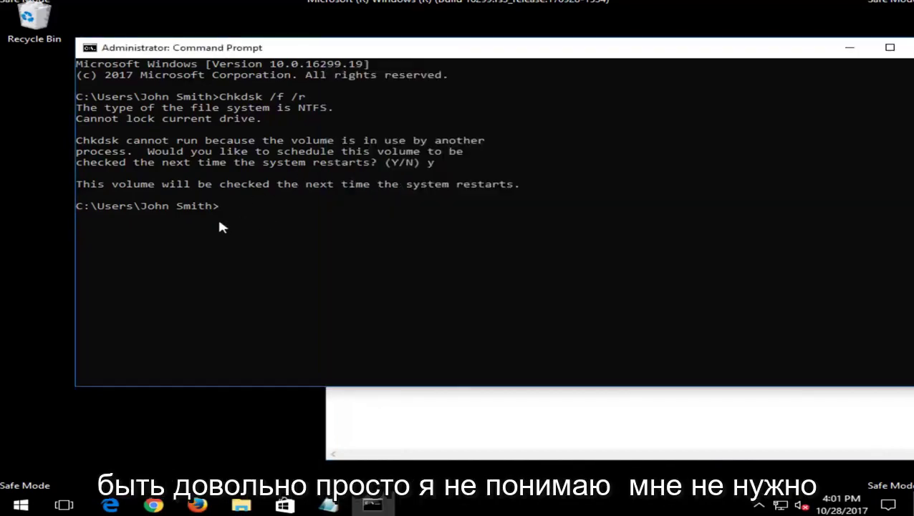